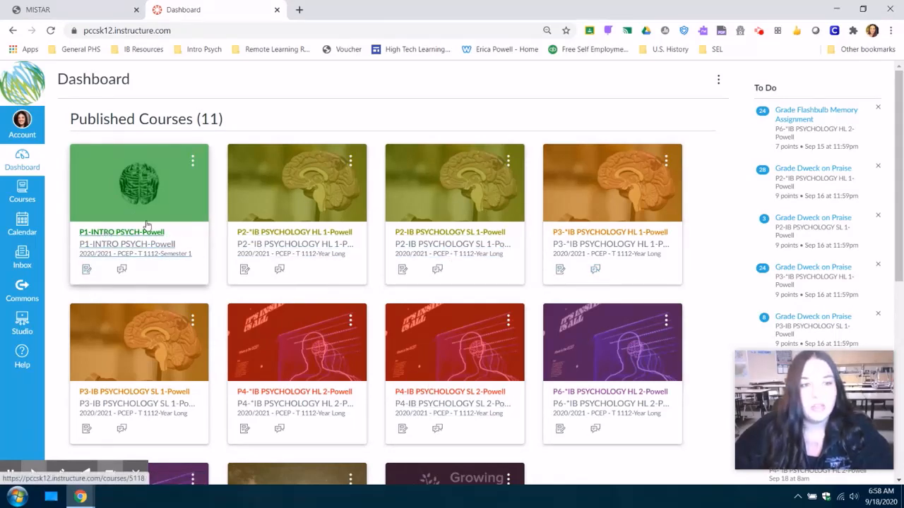
- Open the P1-INTRO PSYCH course and view its feature options, where Post Grades to SIS is listed
{"action": "left_click", "coordinate": [140, 232]}
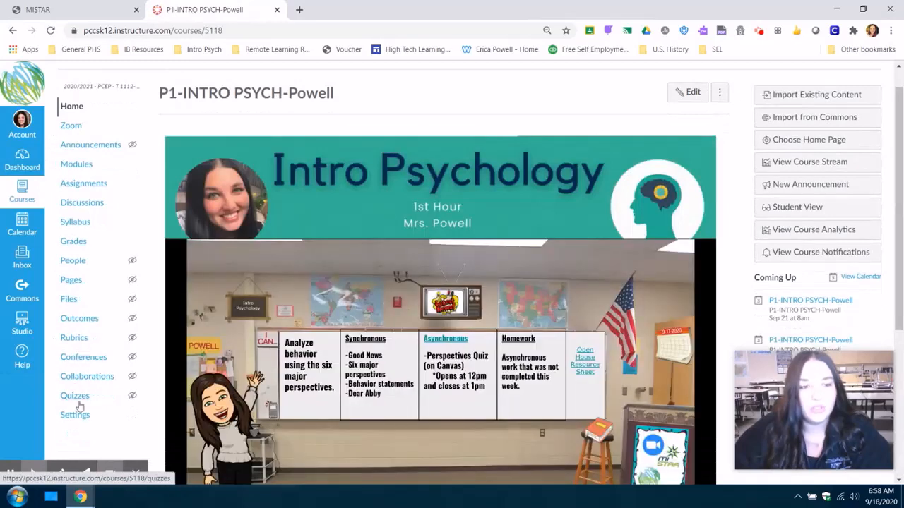
{"action": "left_click", "coordinate": [76, 416]}
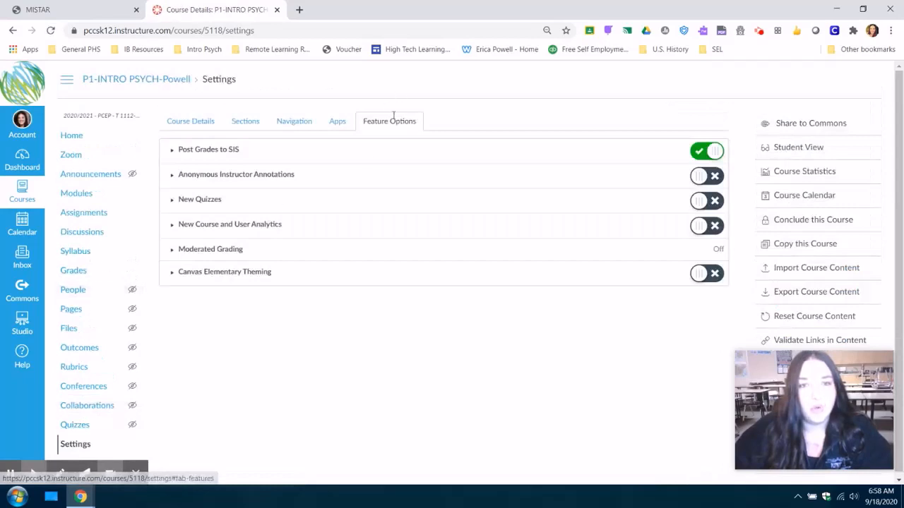
{"action": "left_click", "coordinate": [379, 121]}
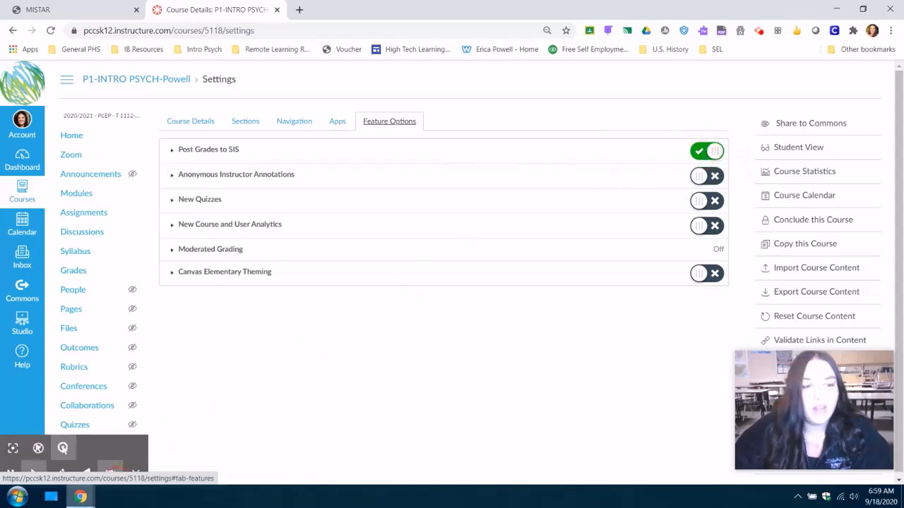
- Switch to the MISTAR Grade Book window and view the class's grading categories and weights in its setup
{"action": "left_click", "coordinate": [80, 497]}
{"action": "left_click", "coordinate": [190, 477]}
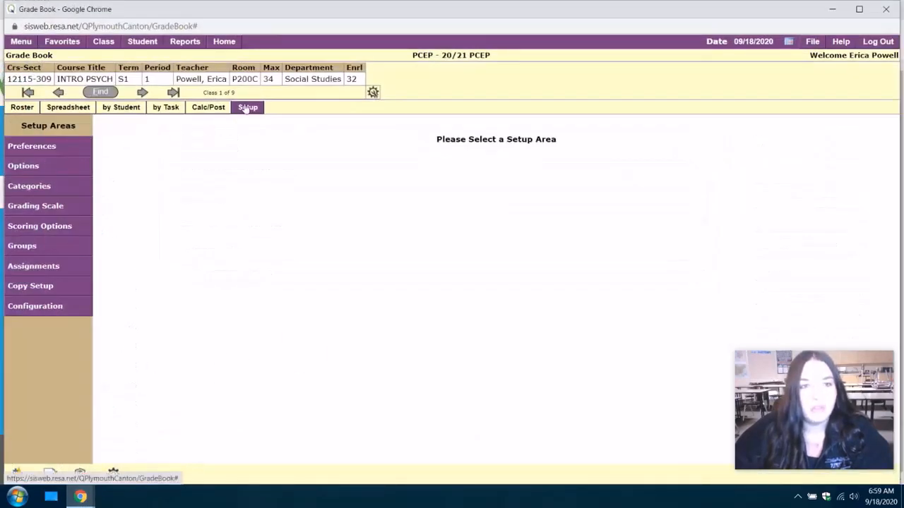
{"action": "left_click", "coordinate": [16, 191]}
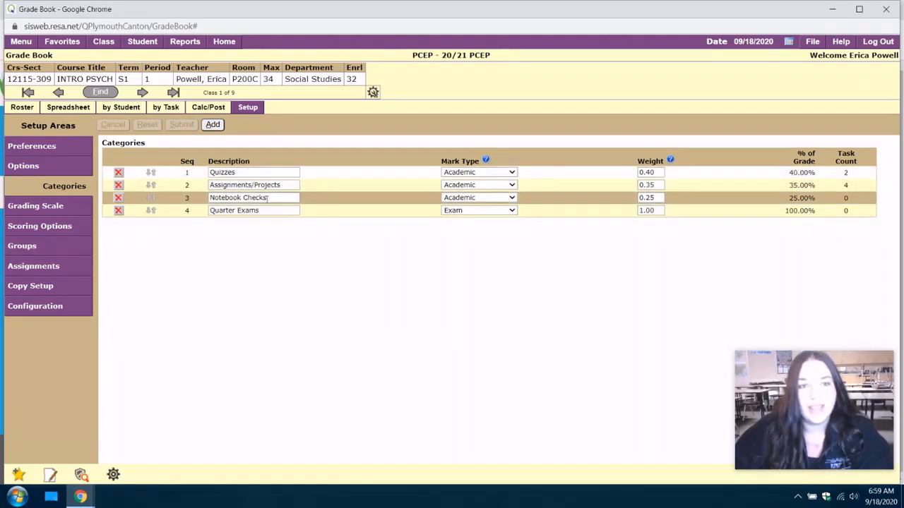
- Return to Canvas and open the Assignments page of the Intro Psych course
{"action": "left_click", "coordinate": [832, 10]}
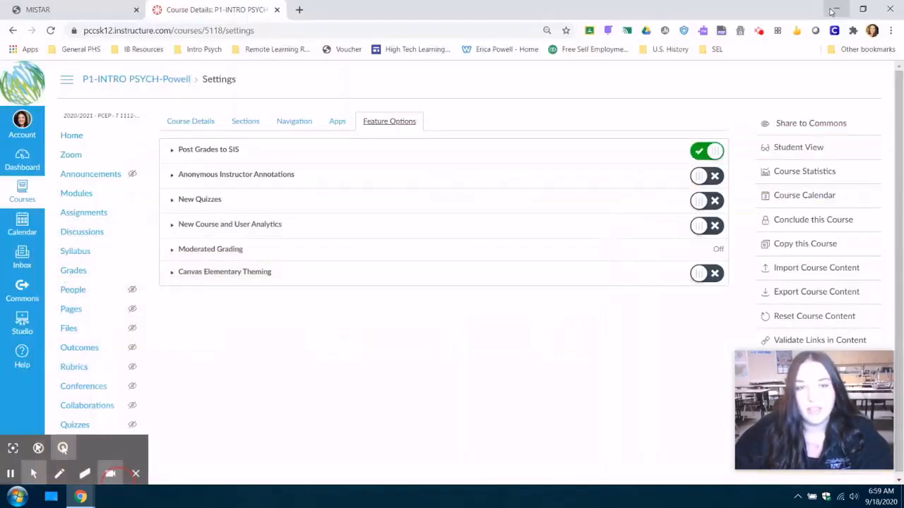
{"action": "left_click", "coordinate": [81, 215]}
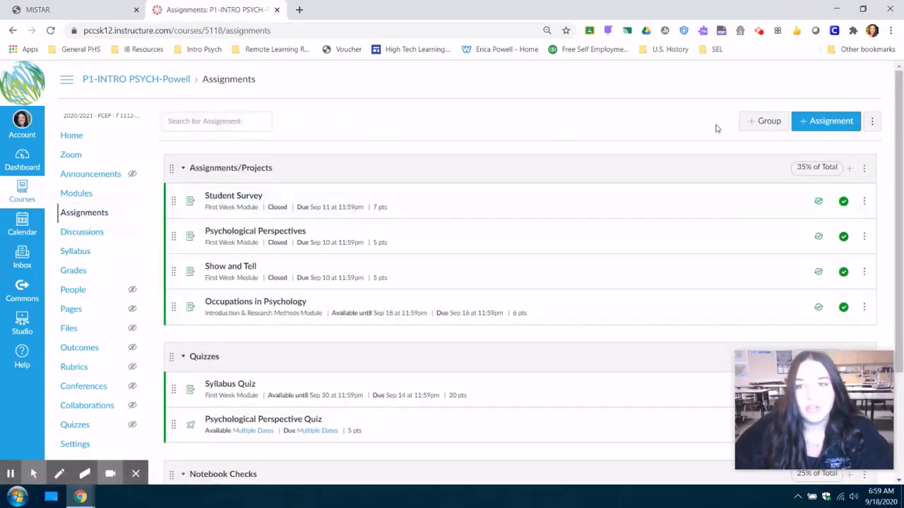
{"action": "left_click", "coordinate": [763, 125]}
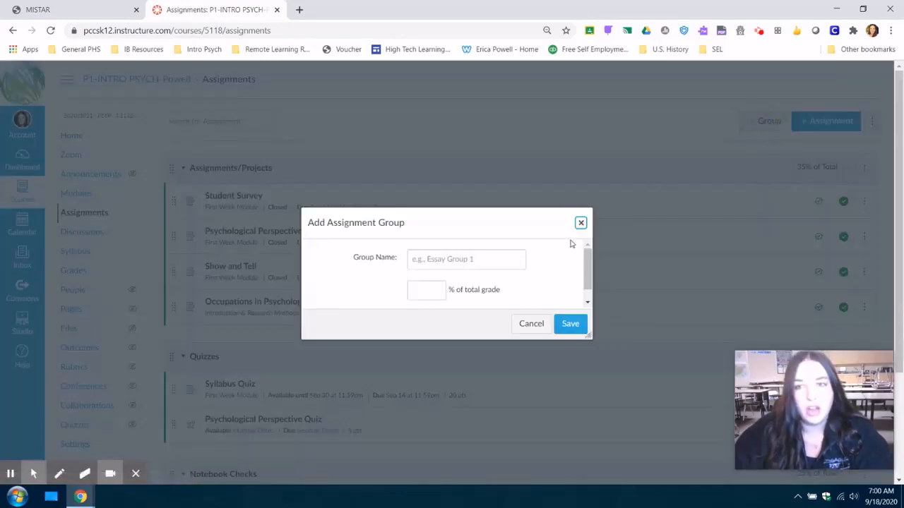
{"action": "left_click", "coordinate": [426, 259]}
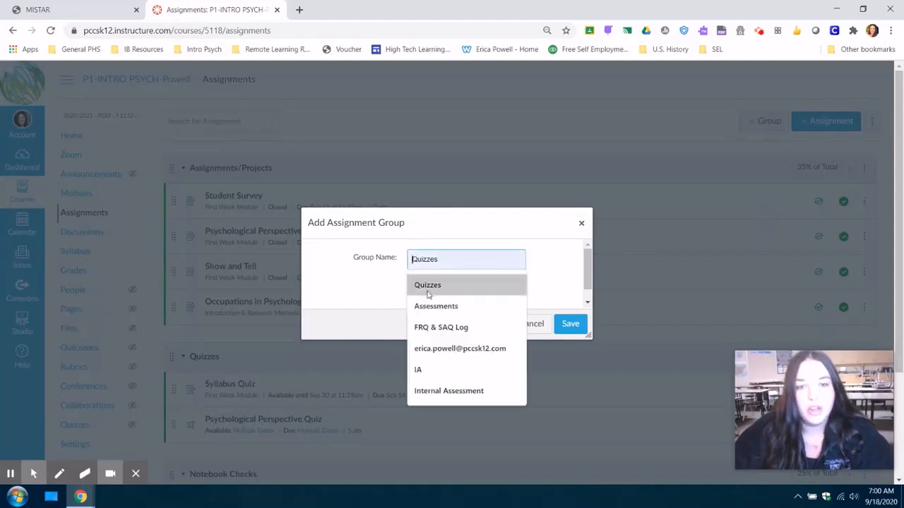
{"action": "left_click", "coordinate": [428, 285]}
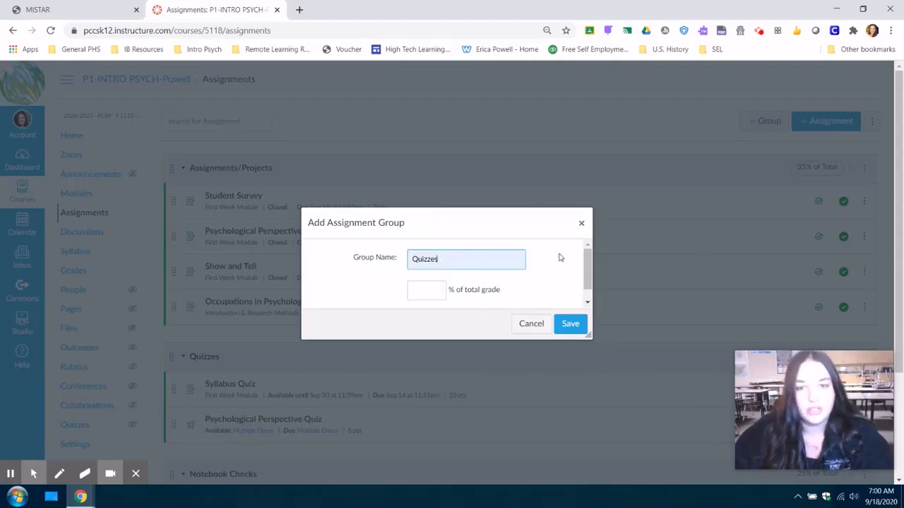
{"action": "left_click", "coordinate": [581, 224]}
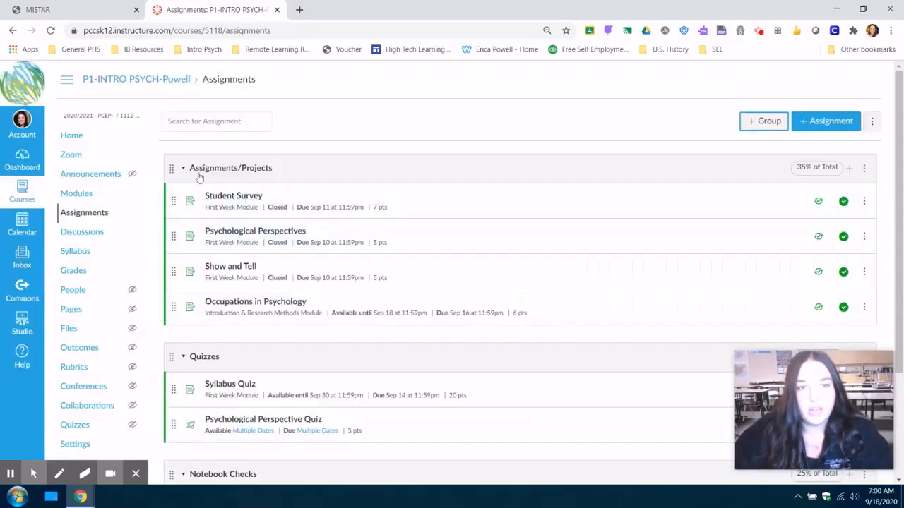
- Move the Psychological Perspective Quiz into the Imported Assignments group and back into the Quizzes group
{"action": "scroll", "coordinate": [198, 177], "scroll_direction": "down", "scroll_amount": 1}
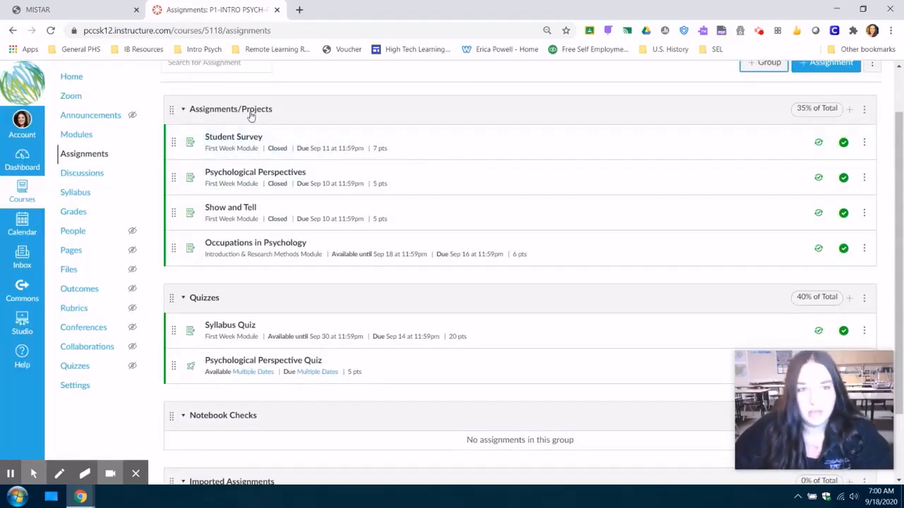
{"action": "scroll", "coordinate": [232, 194], "scroll_direction": "down", "scroll_amount": 2}
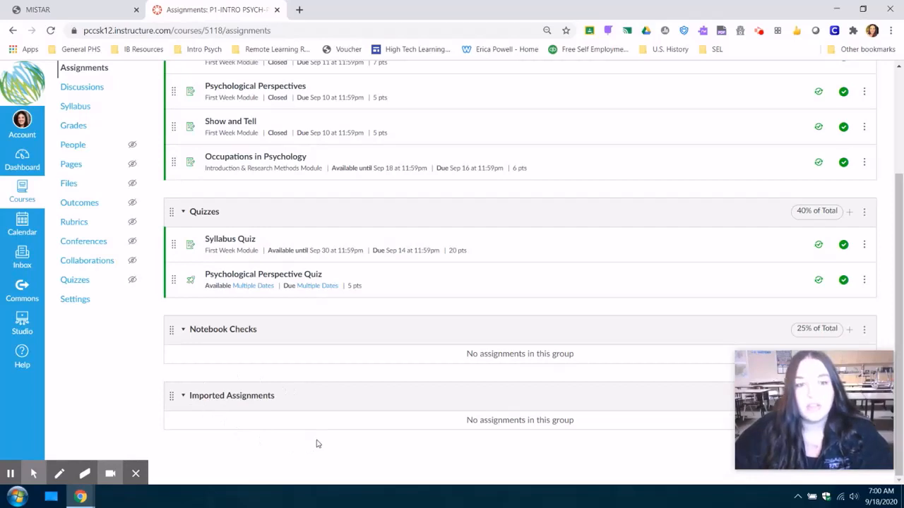
{"action": "scroll", "coordinate": [264, 404], "scroll_direction": "up", "scroll_amount": 2}
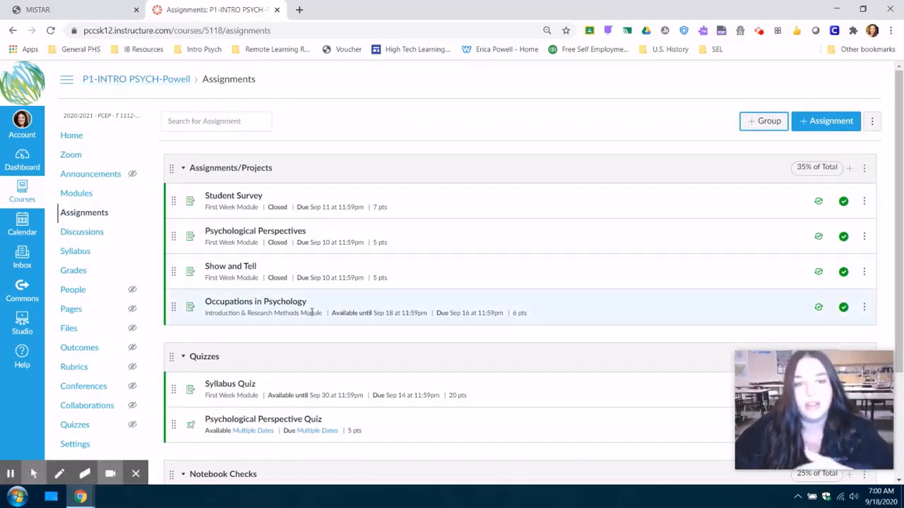
{"action": "scroll", "coordinate": [308, 315], "scroll_direction": "down", "scroll_amount": 2}
{"action": "left_click_drag", "start_coordinate": [173, 316], "coordinate": [174, 437]}
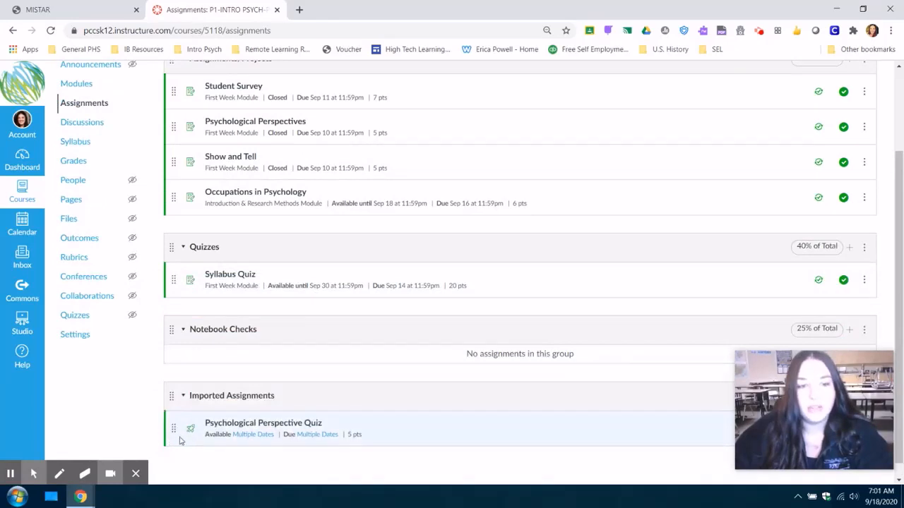
{"action": "left_click_drag", "start_coordinate": [173, 432], "coordinate": [173, 333]}
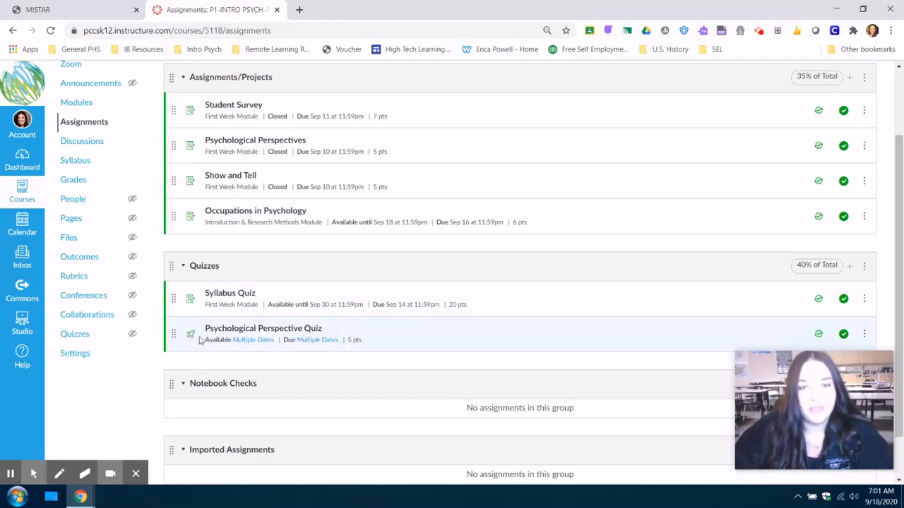
- Toggle Sync to Q for the Student Survey assignment in the Assignments/Projects group
{"action": "scroll", "coordinate": [207, 371], "scroll_direction": "up", "scroll_amount": 3}
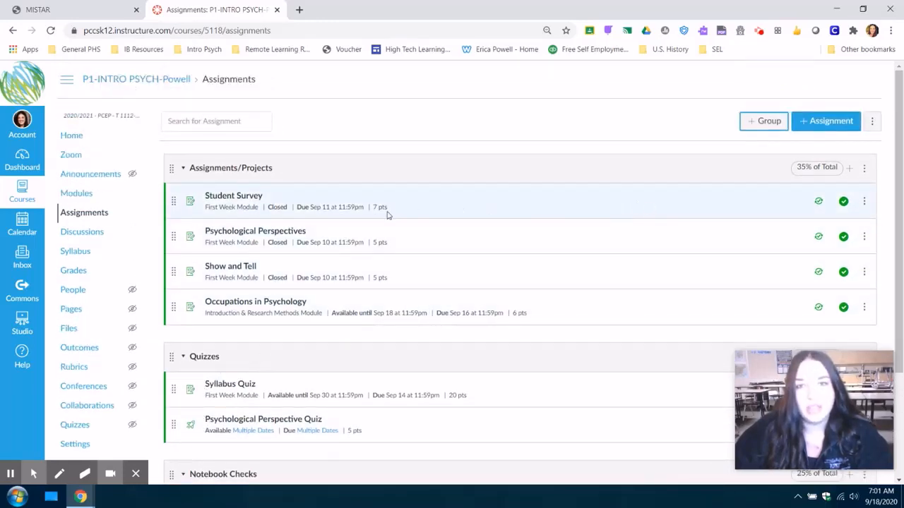
{"action": "scroll", "coordinate": [387, 215], "scroll_direction": "down", "scroll_amount": 3}
{"action": "scroll", "coordinate": [389, 218], "scroll_direction": "up", "scroll_amount": 3}
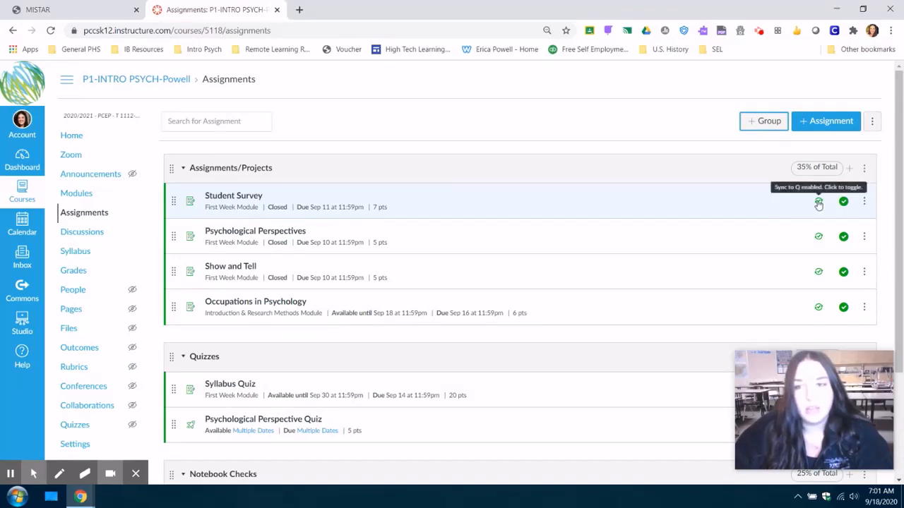
{"action": "left_click", "coordinate": [818, 202]}
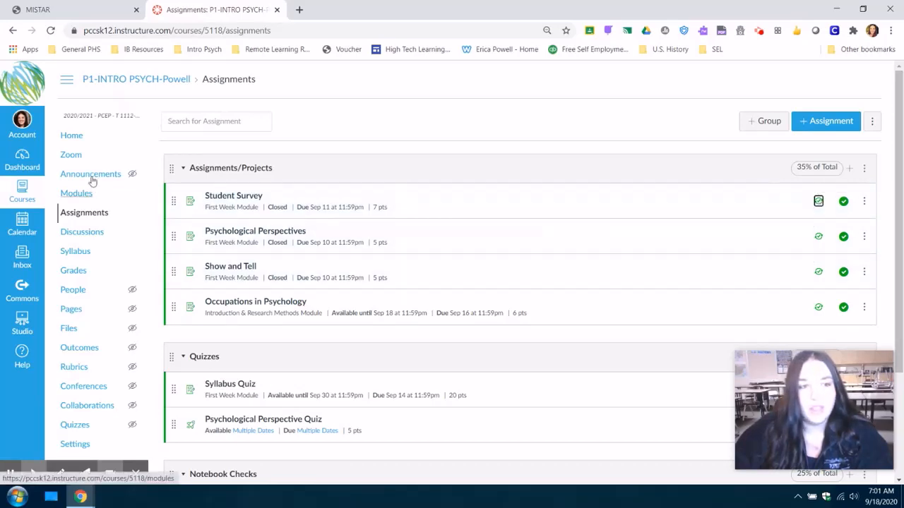
- Sync the course grades to SIS for every assignment except Psychological Perspectives and open the sync progress
{"action": "left_click", "coordinate": [74, 273]}
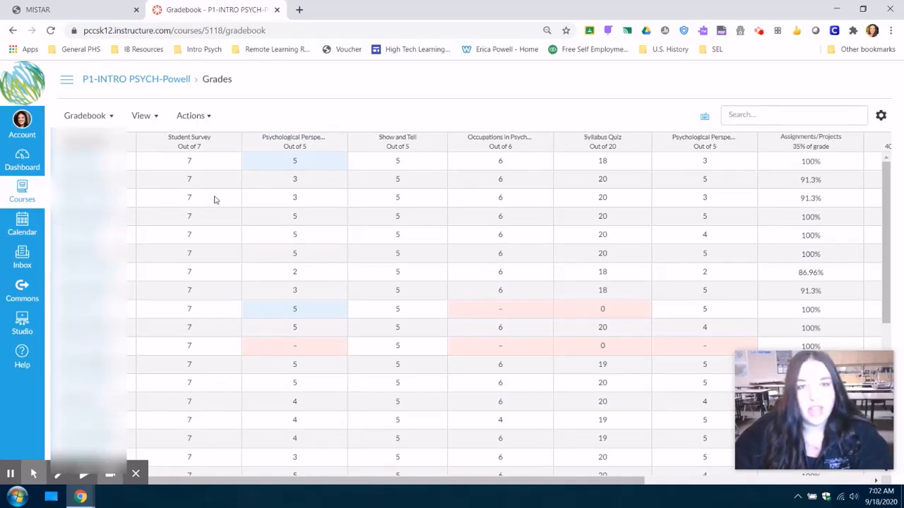
{"action": "left_click", "coordinate": [208, 119]}
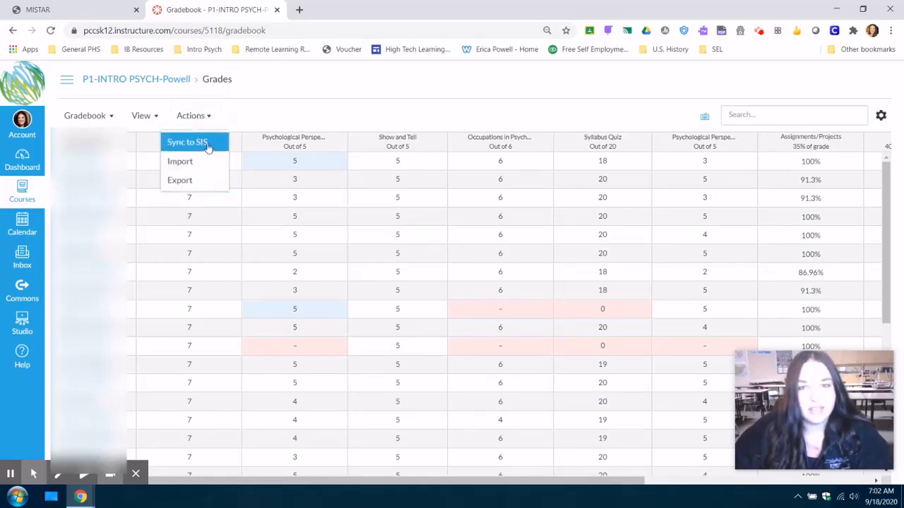
{"action": "left_click", "coordinate": [208, 144]}
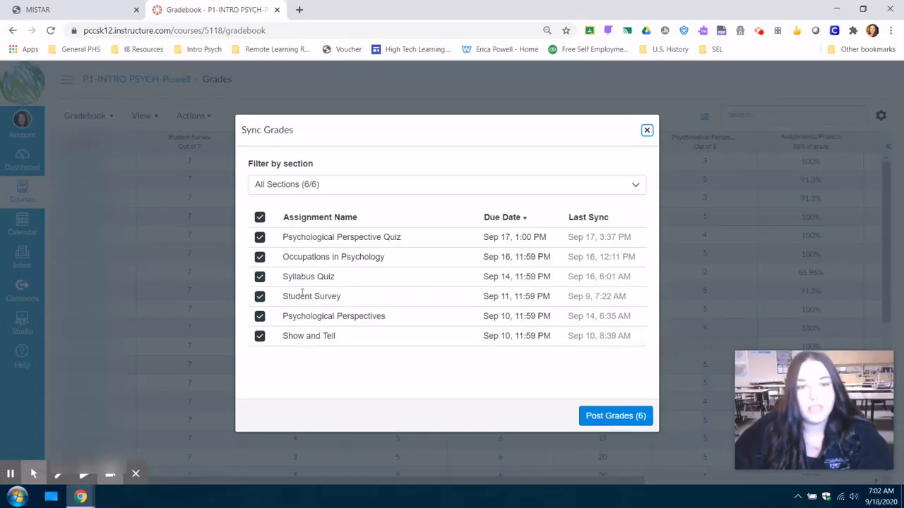
{"action": "left_click", "coordinate": [259, 317]}
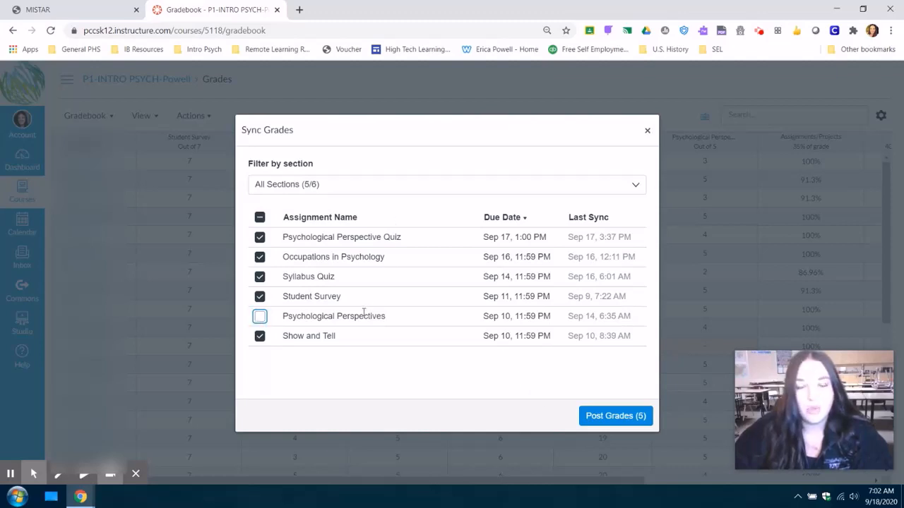
{"action": "left_click", "coordinate": [613, 418]}
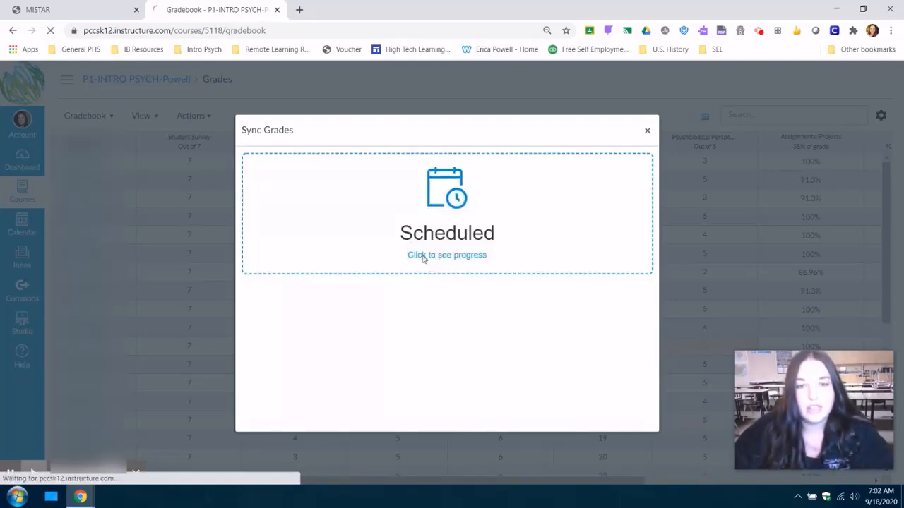
{"action": "left_click", "coordinate": [424, 259]}
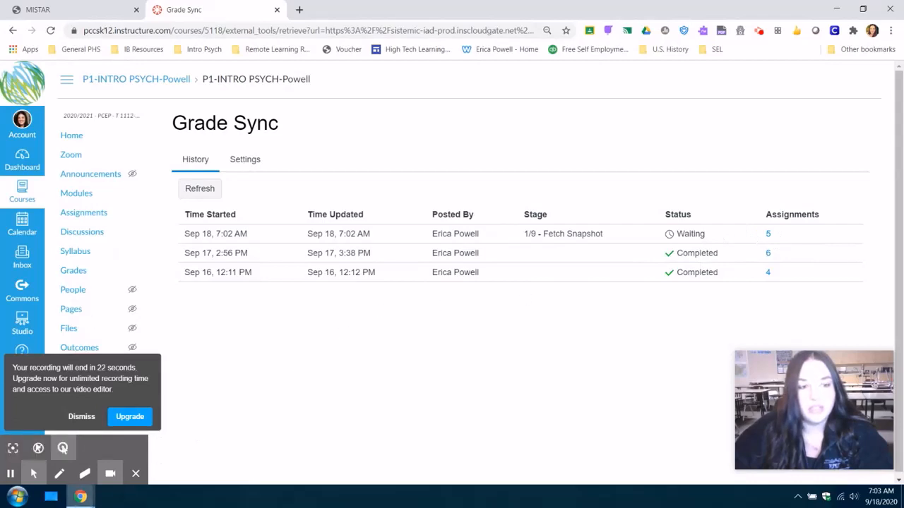
- Switch to the MISTAR Grade Book window and view the scores by task for the Show and Tell assignment
{"action": "left_click", "coordinate": [80, 497]}
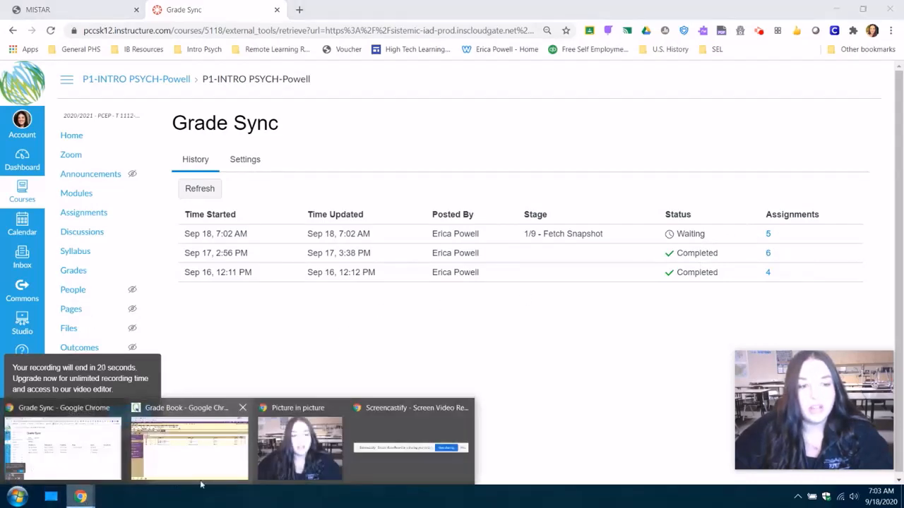
{"action": "left_click", "coordinate": [217, 462]}
{"action": "left_click", "coordinate": [165, 107]}
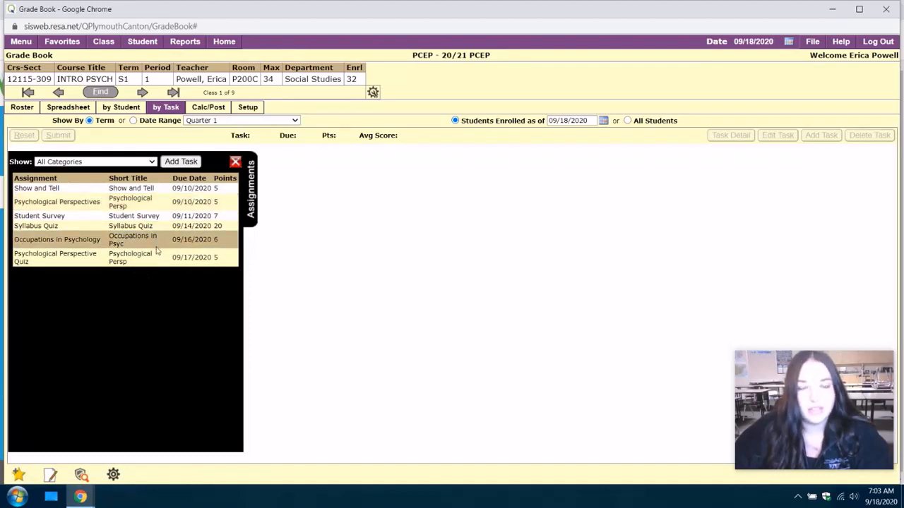
{"action": "left_click", "coordinate": [153, 189]}
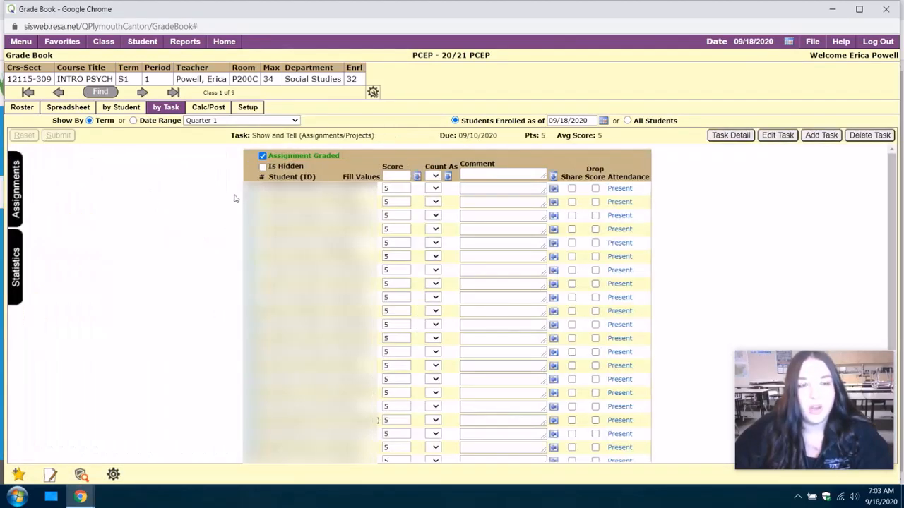